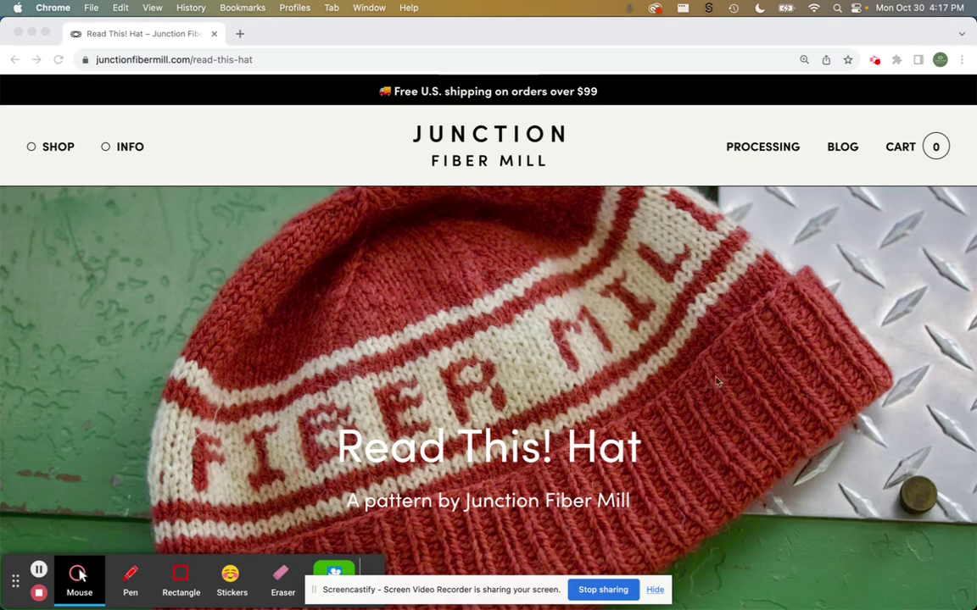
Open the template link in the text chart section and create an editable copy of the Read This! Hat message calculator
scroll(715, 381, down, 5)
scroll(716, 381, down, 5)
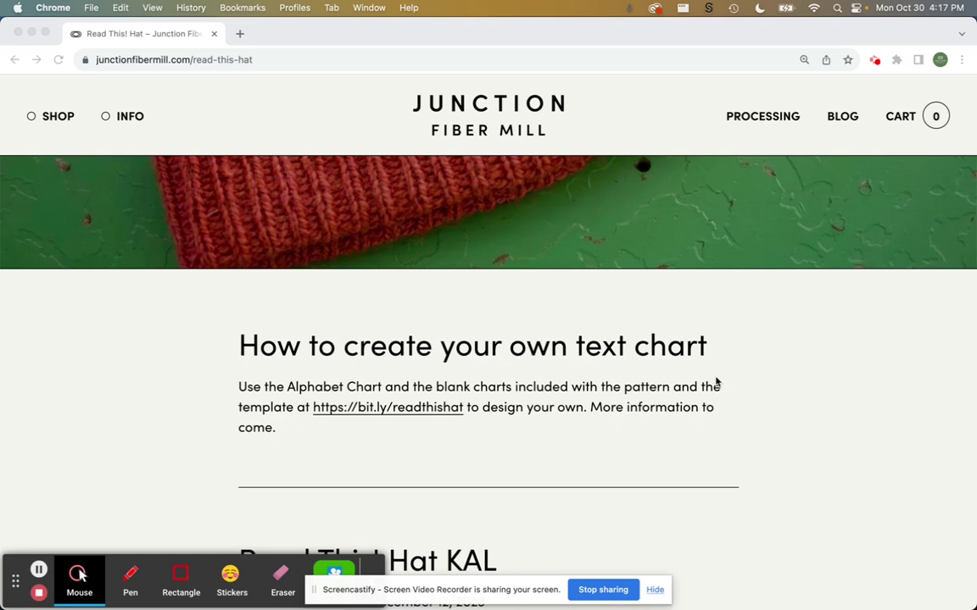
scroll(715, 382, down, 1)
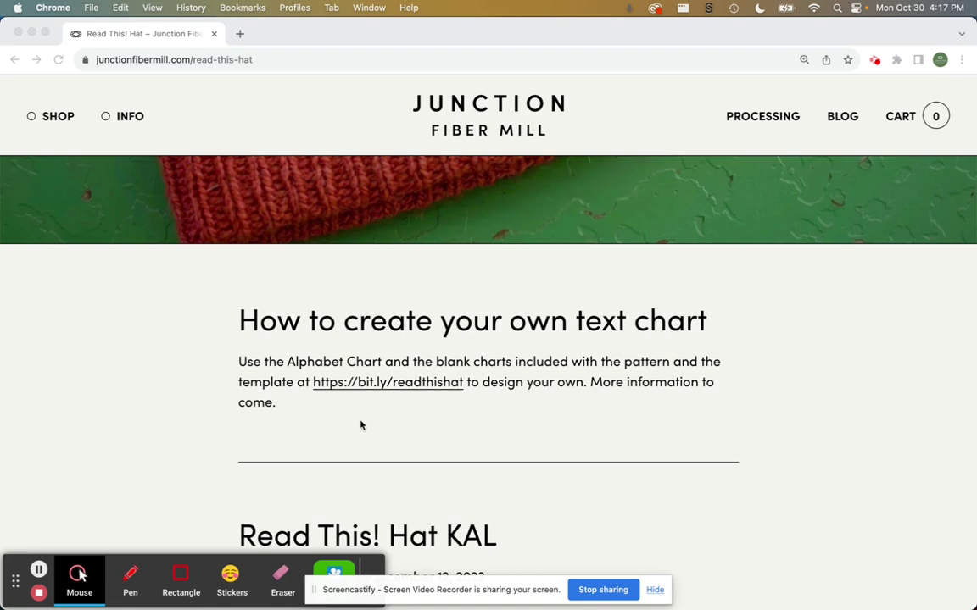
click(386, 379)
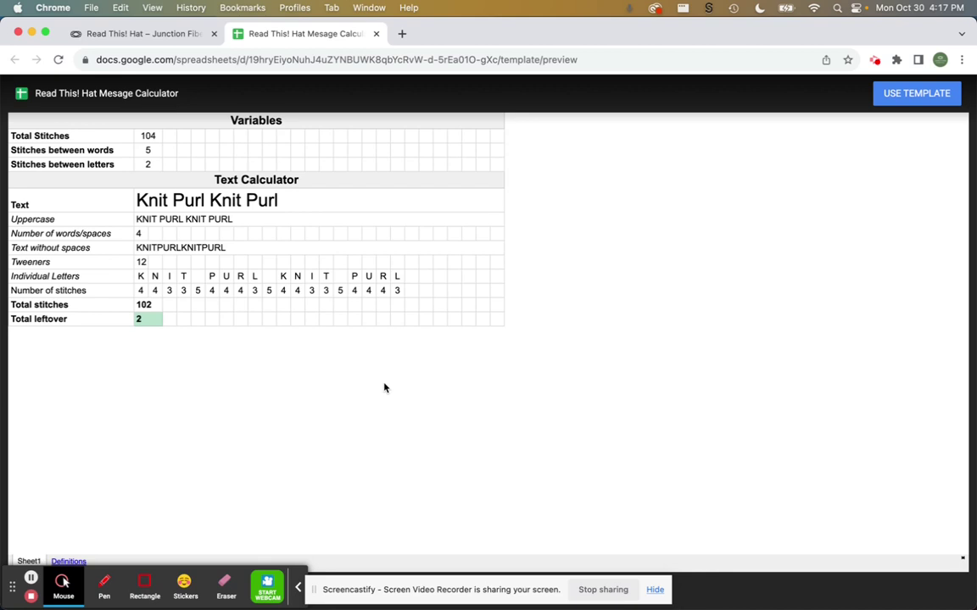
click(929, 100)
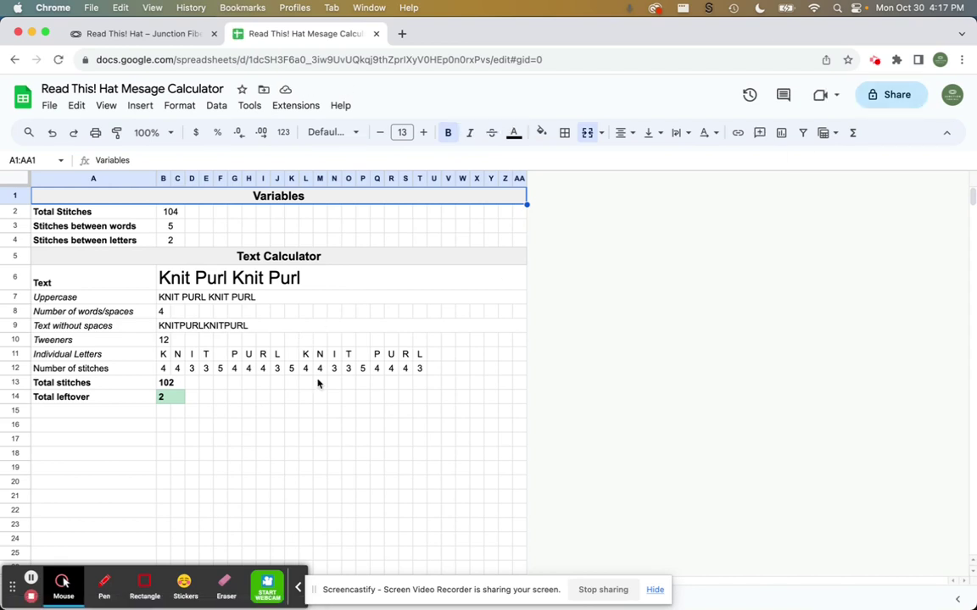
Enlarge the page view of the spreadsheet to 125% and dismiss the notice about spreadsheet shortcuts
key(super+equal)
key(super+equal)
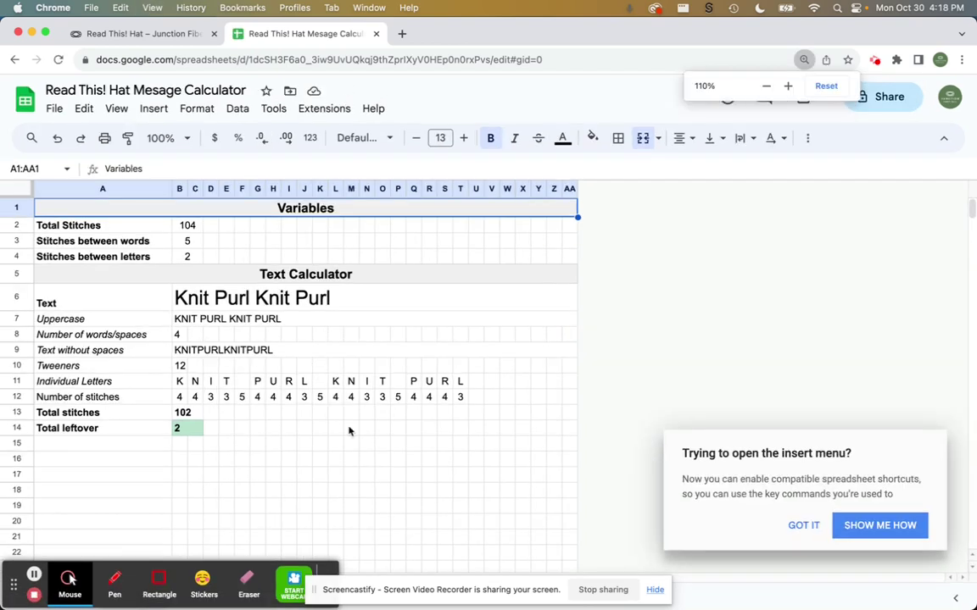
click(796, 519)
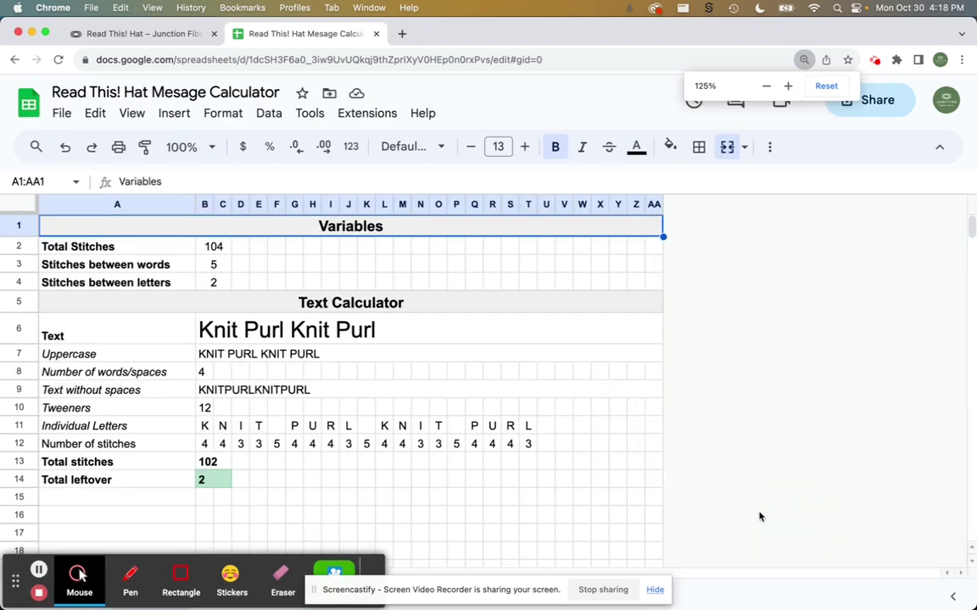
key(super+equal)
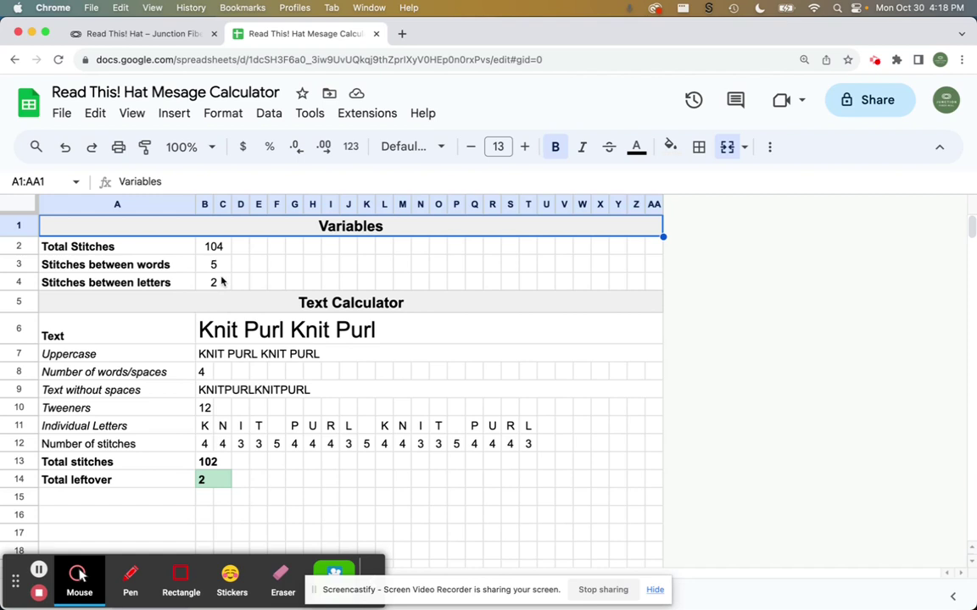
Check the total stitches and total leftover formulas, and replace the calculator's message text with "Ho! Ho! Ho!"
click(231, 334)
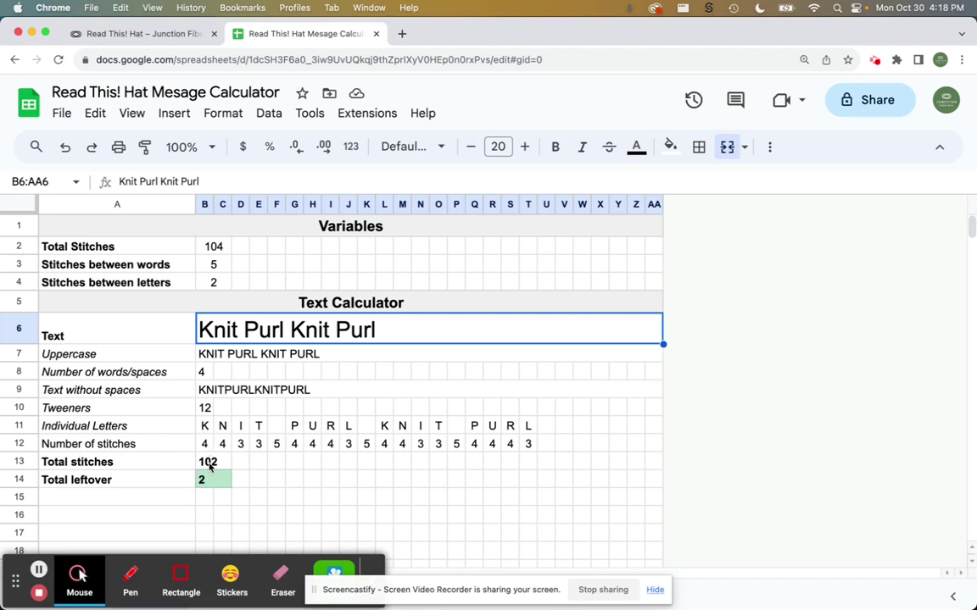
click(211, 465)
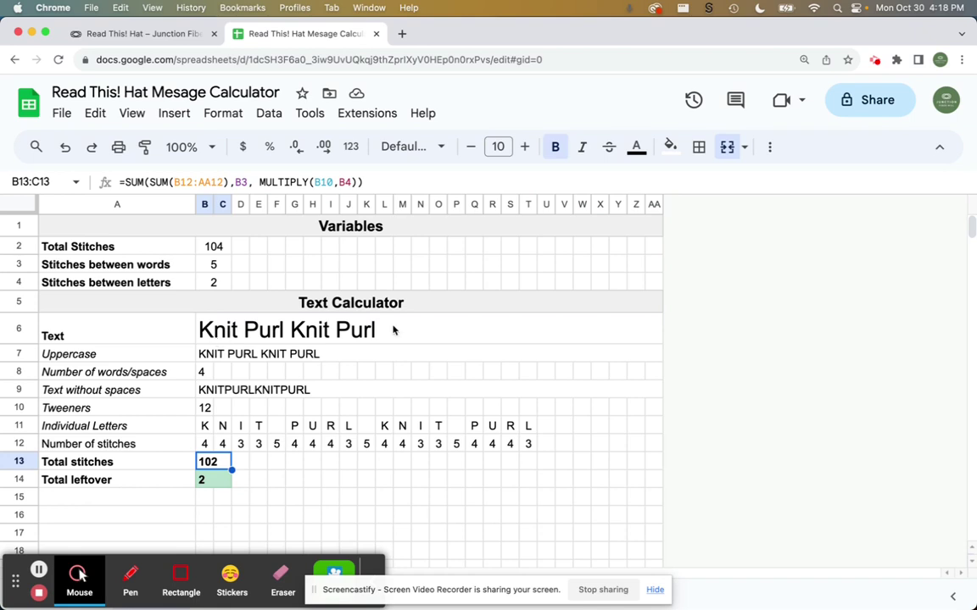
click(204, 478)
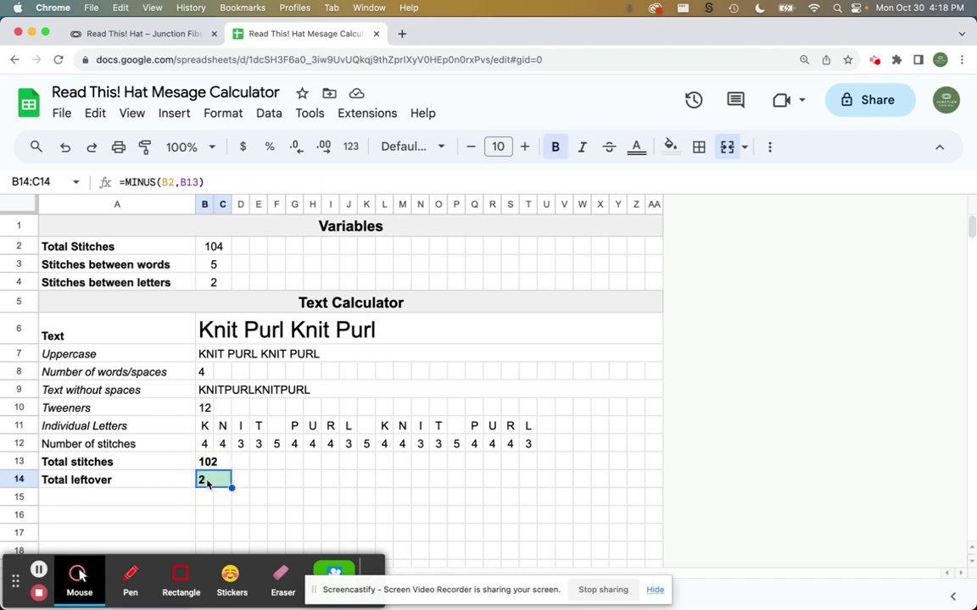
click(207, 335)
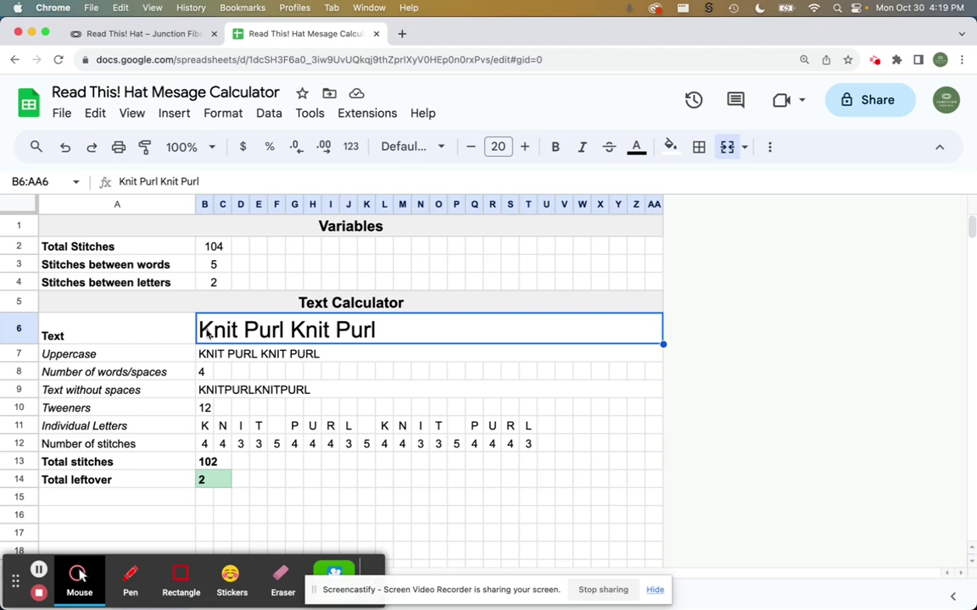
text(Ho! )
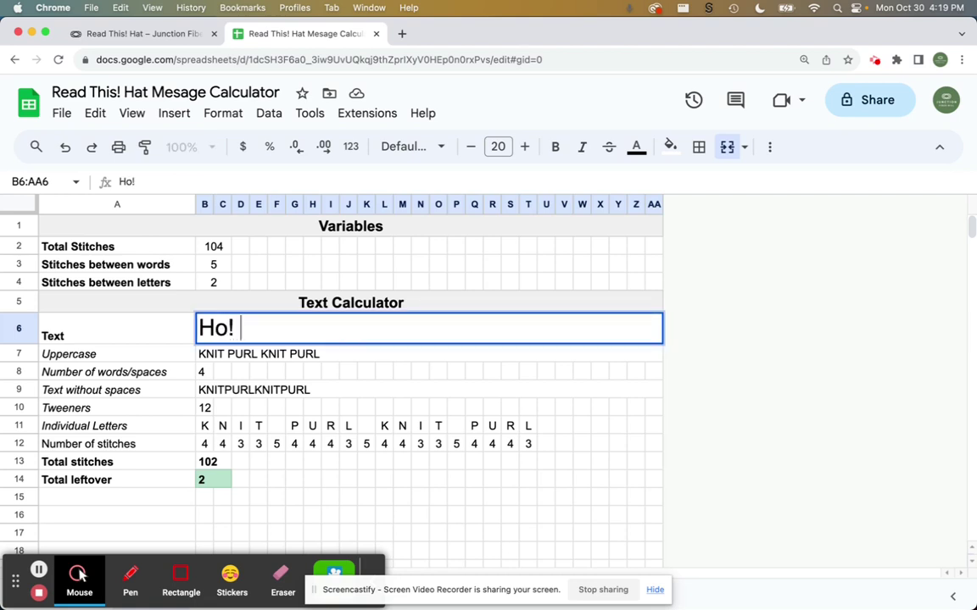
text(Ho! Ho!)
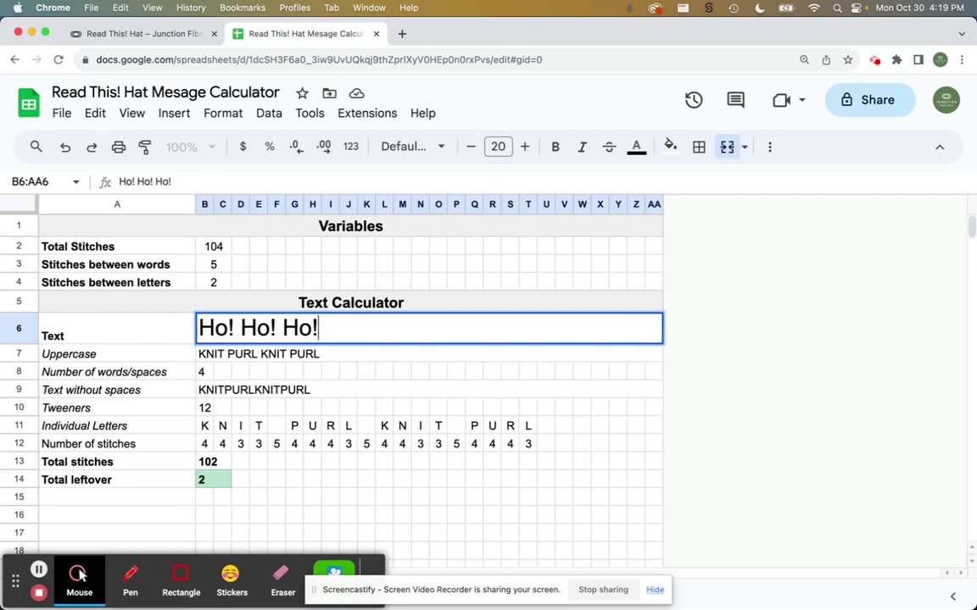
click(398, 370)
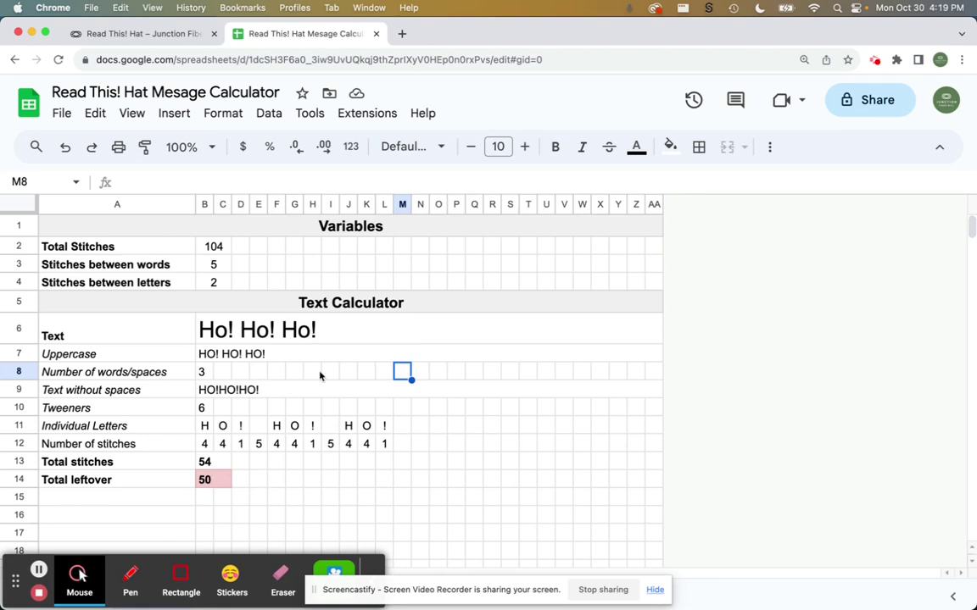
Extend the message text with two more words so that it reads "Ho! Ho! Ho! Ho! Ho!"
click(314, 336)
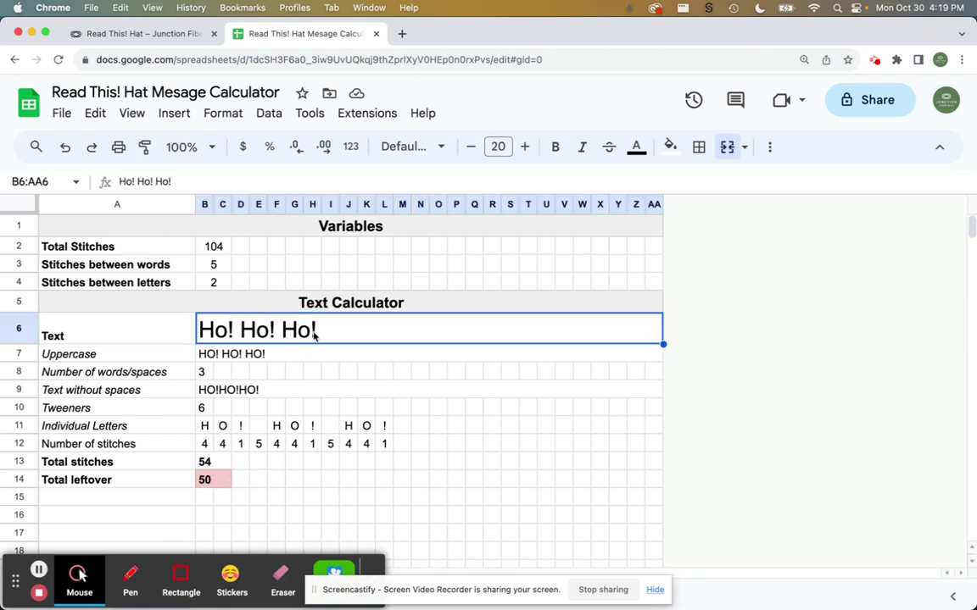
click(174, 181)
text(Ho! H)
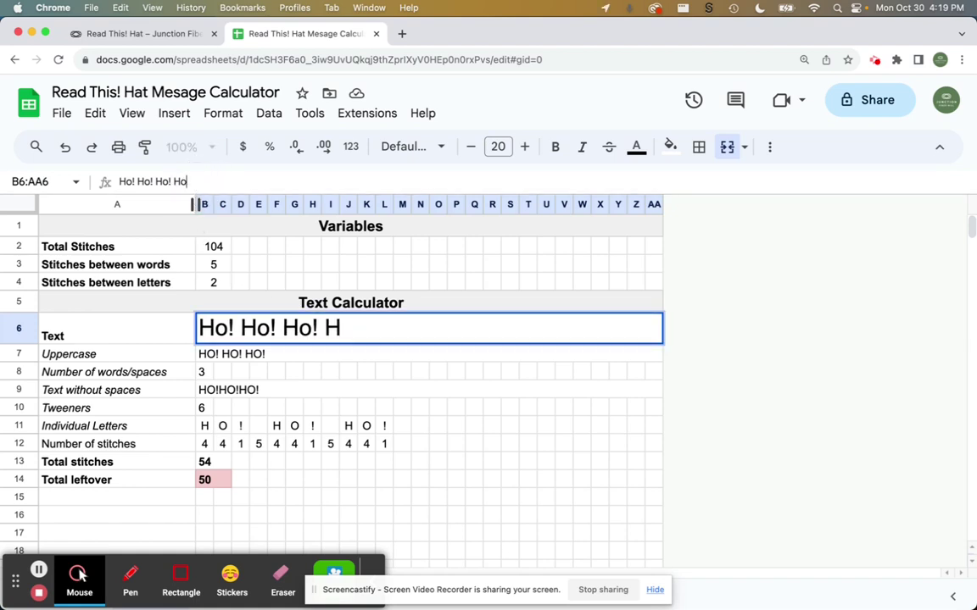
text(o! Ho!)
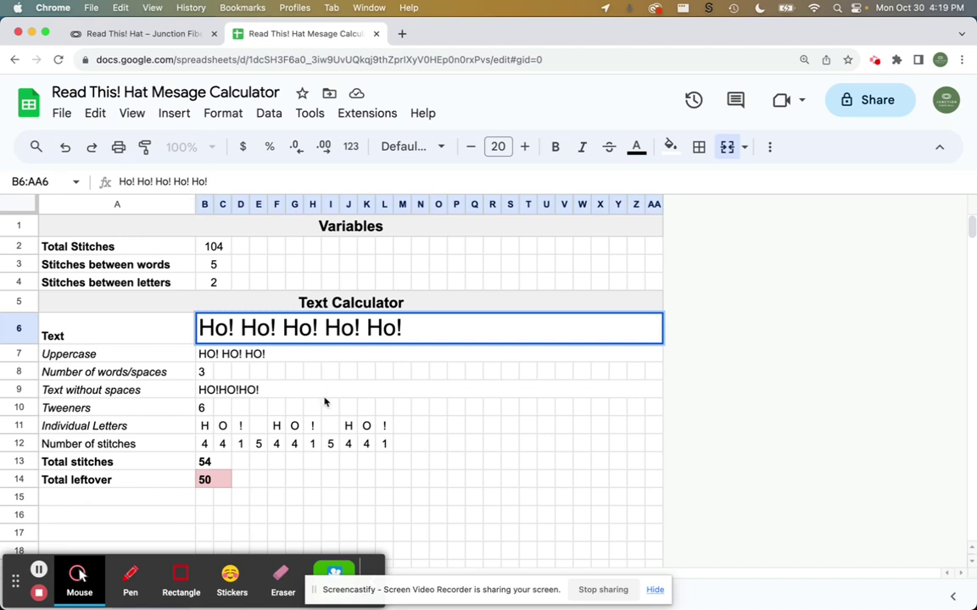
click(330, 414)
Append a sixth "Ho!" to the end of the message text
click(326, 331)
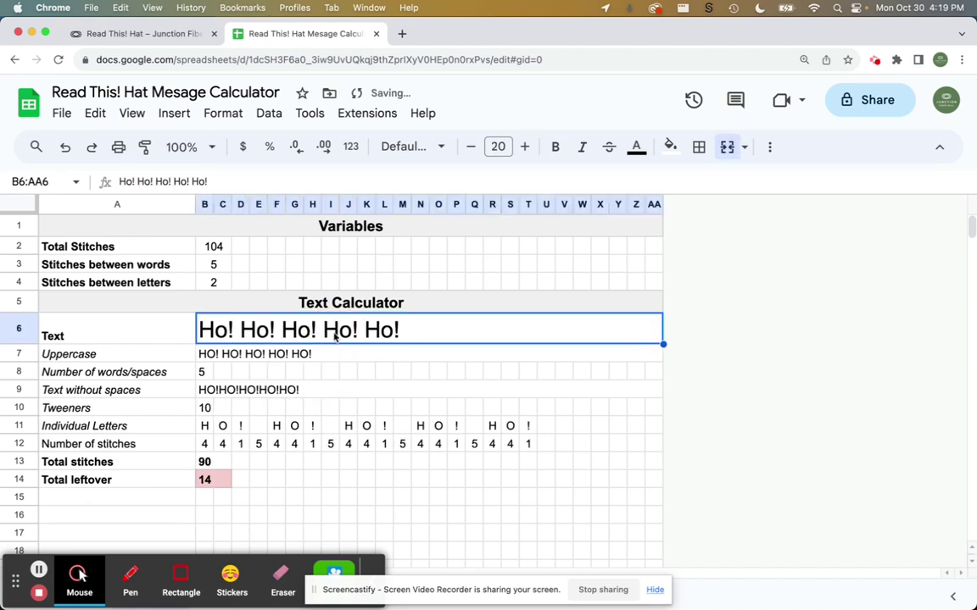
click(217, 179)
text(Ho!)
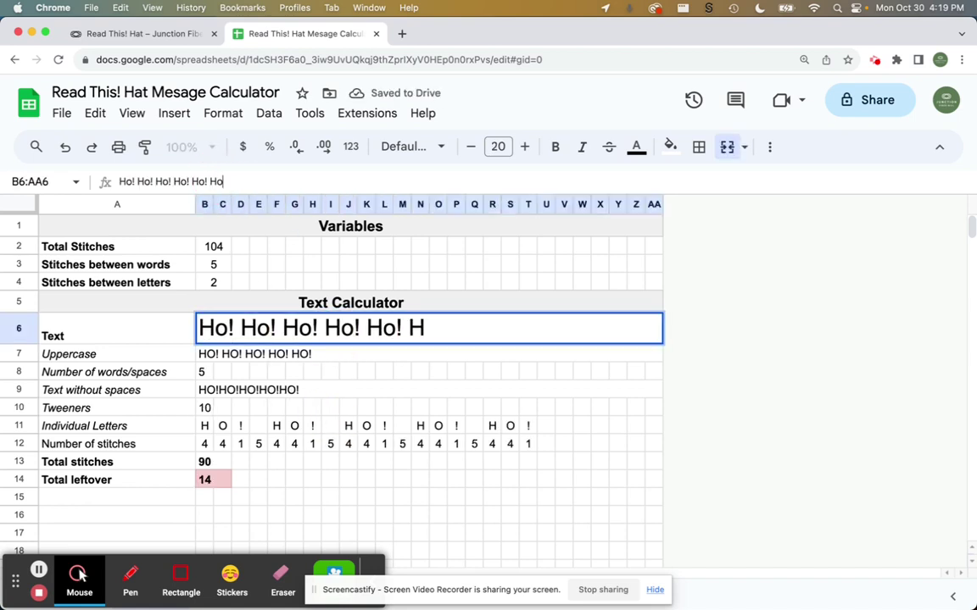
click(264, 446)
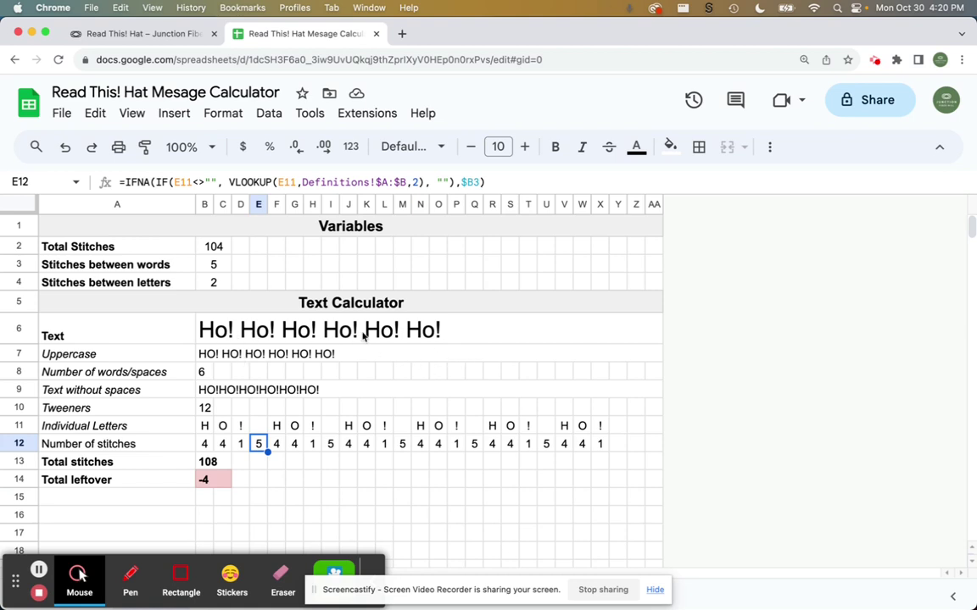
Set the stitches between words to 4 and check the total leftover cell
click(225, 266)
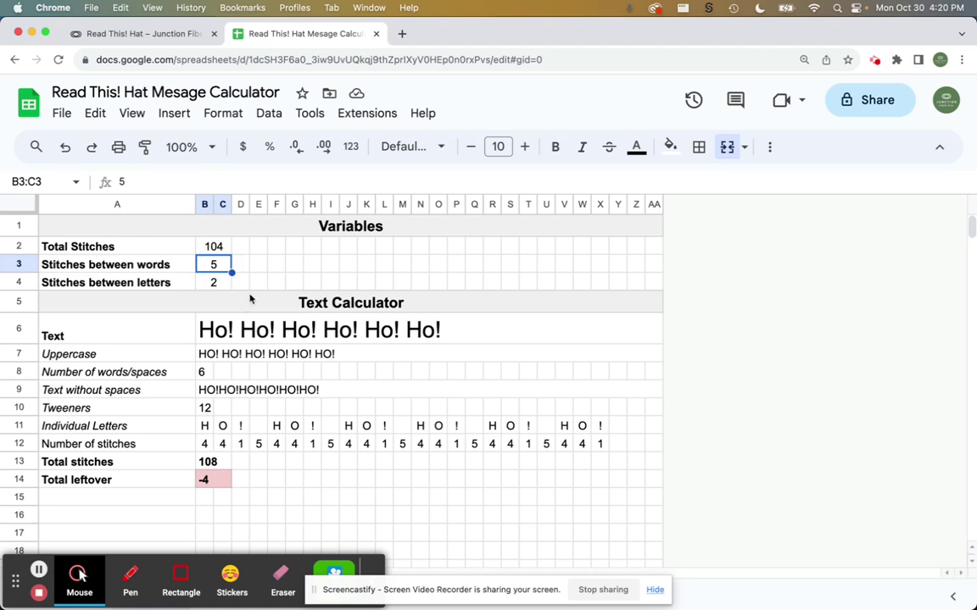
text(4)
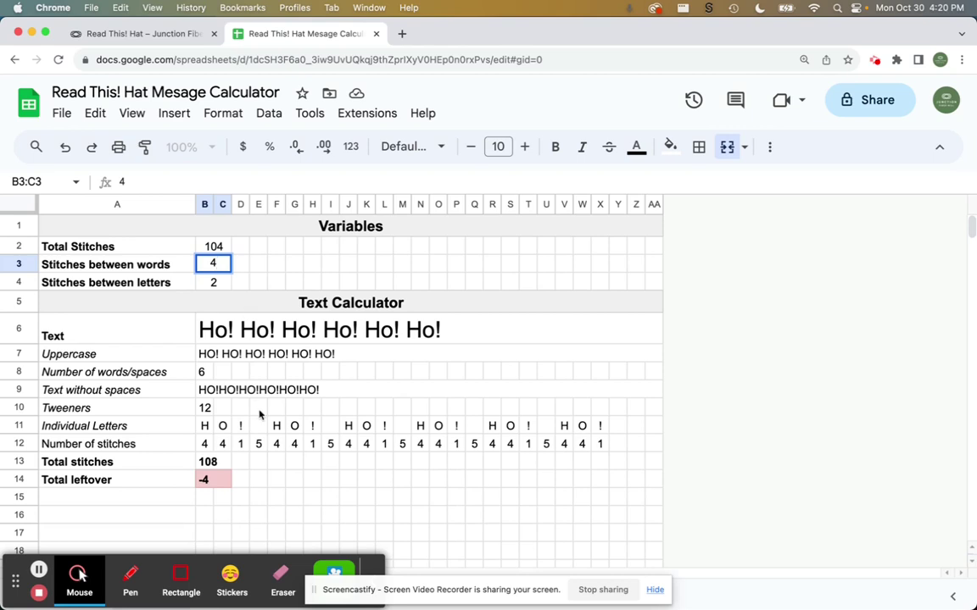
click(258, 407)
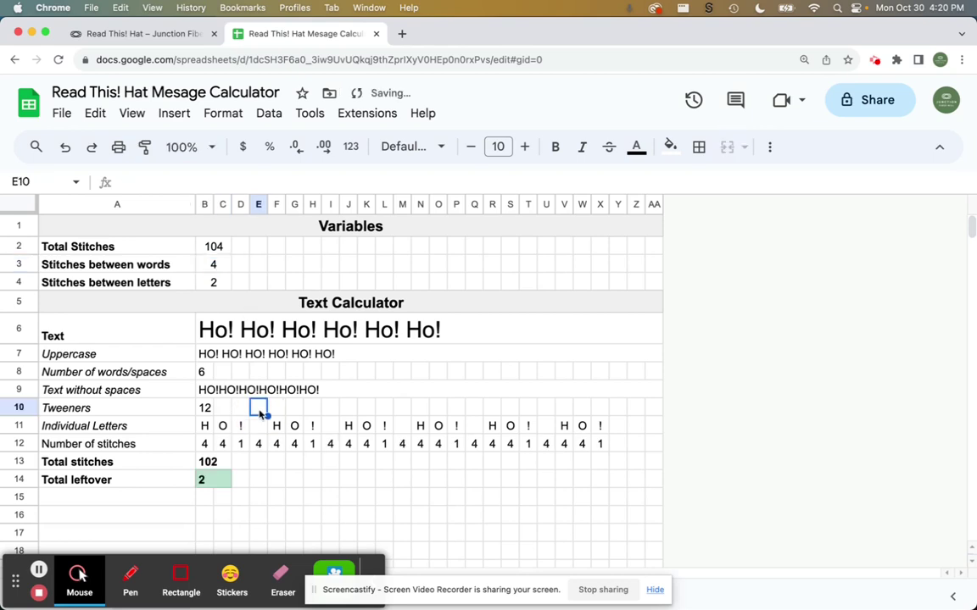
click(222, 480)
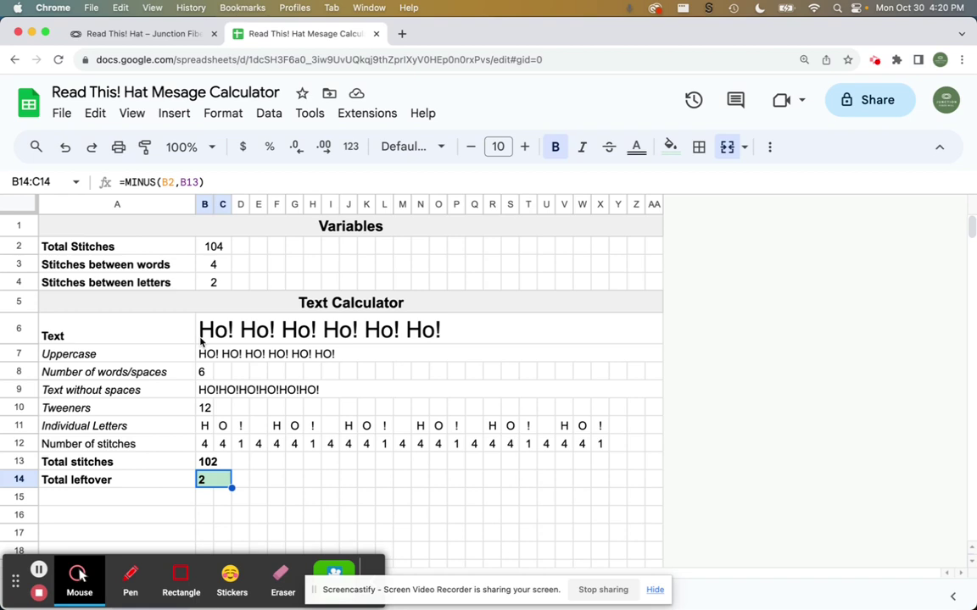
Replace the whole message text with "I Love Vermont"
click(259, 333)
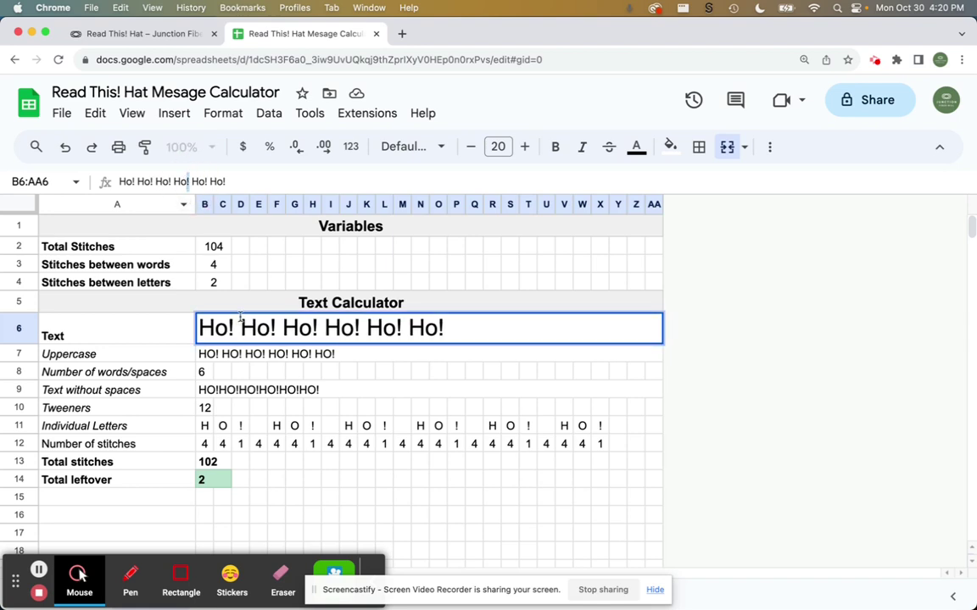
double_click(236, 326)
triple_click(236, 319)
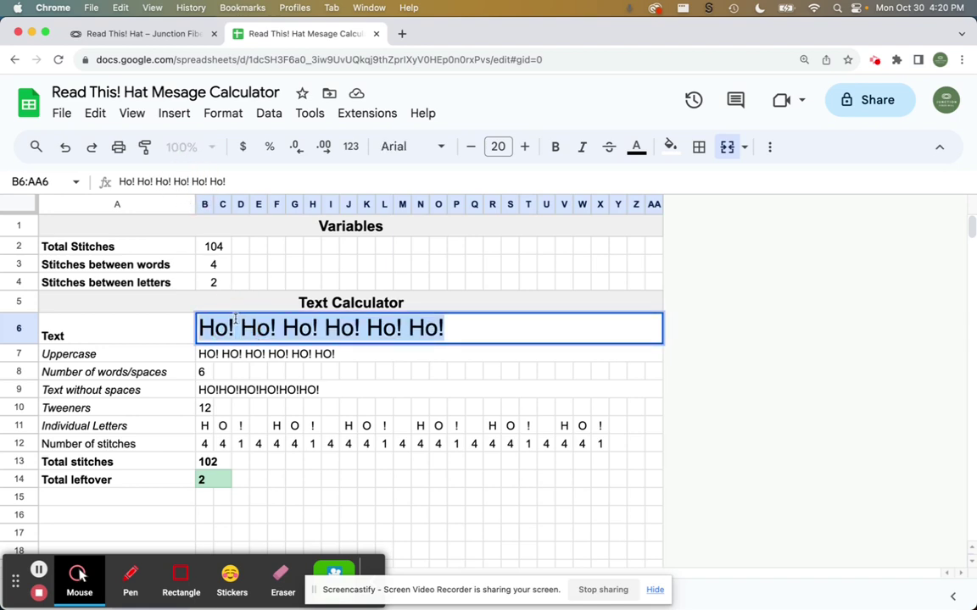
text(I Love V)
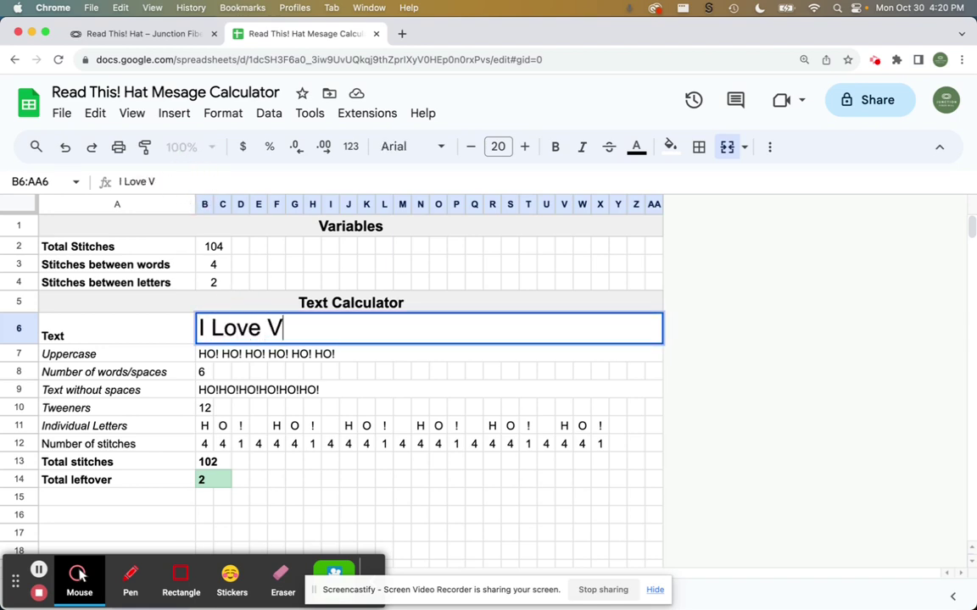
text(ermont)
click(272, 449)
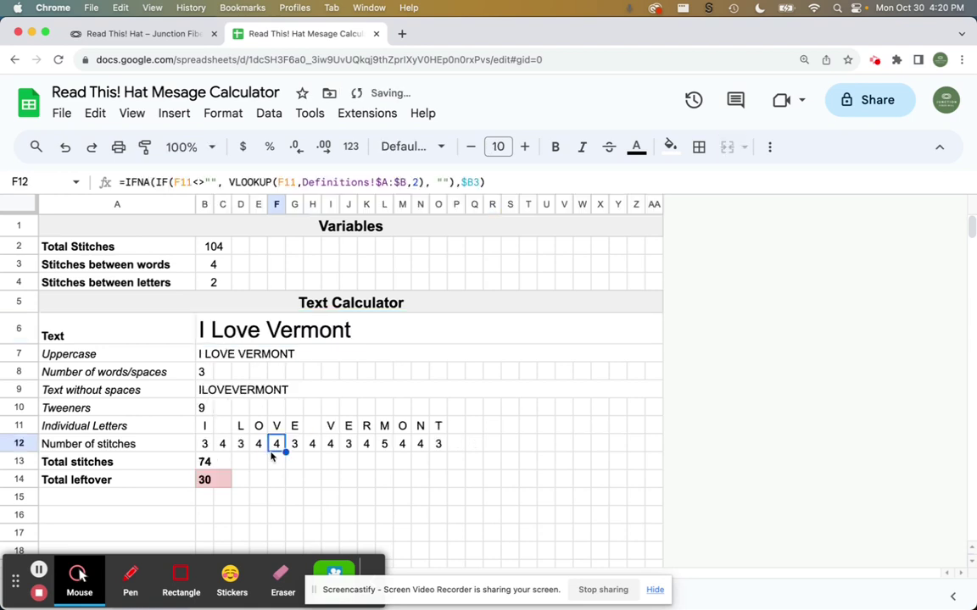
Set the stitches between words to 5
click(212, 269)
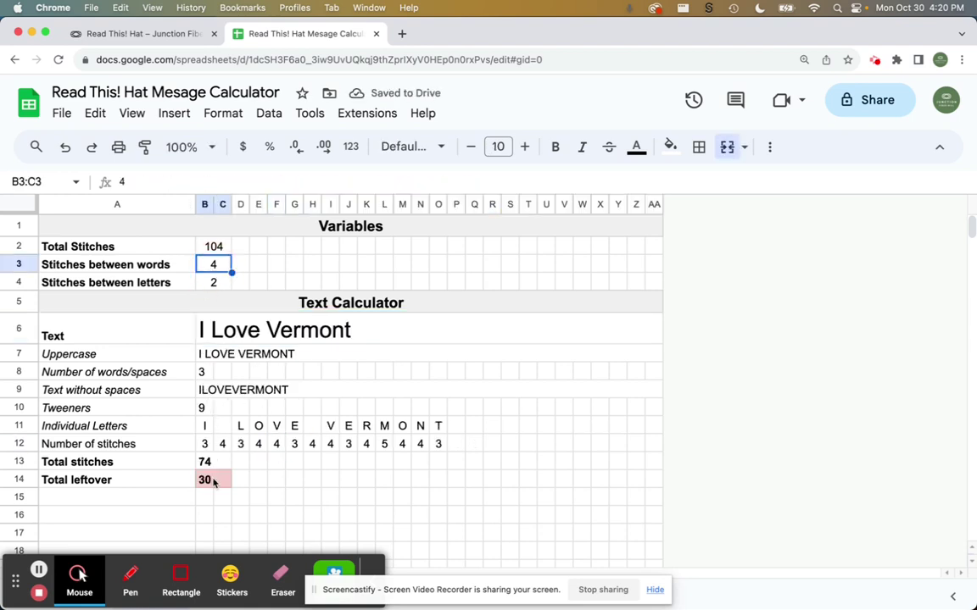
text(5)
click(313, 426)
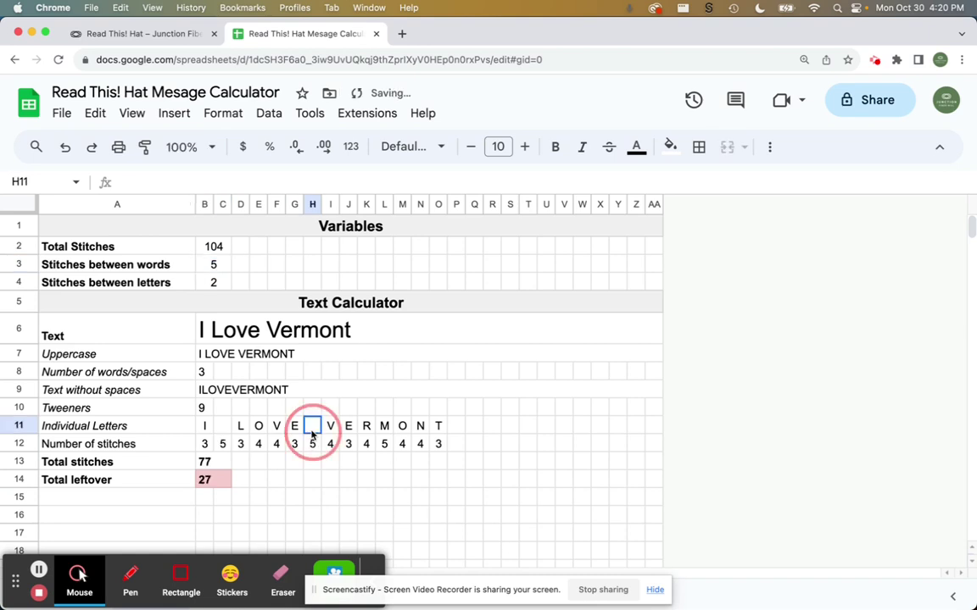
Add an exclamation mark to the end of the message so that it reads "I Love Vermont!"
click(312, 331)
click(218, 182)
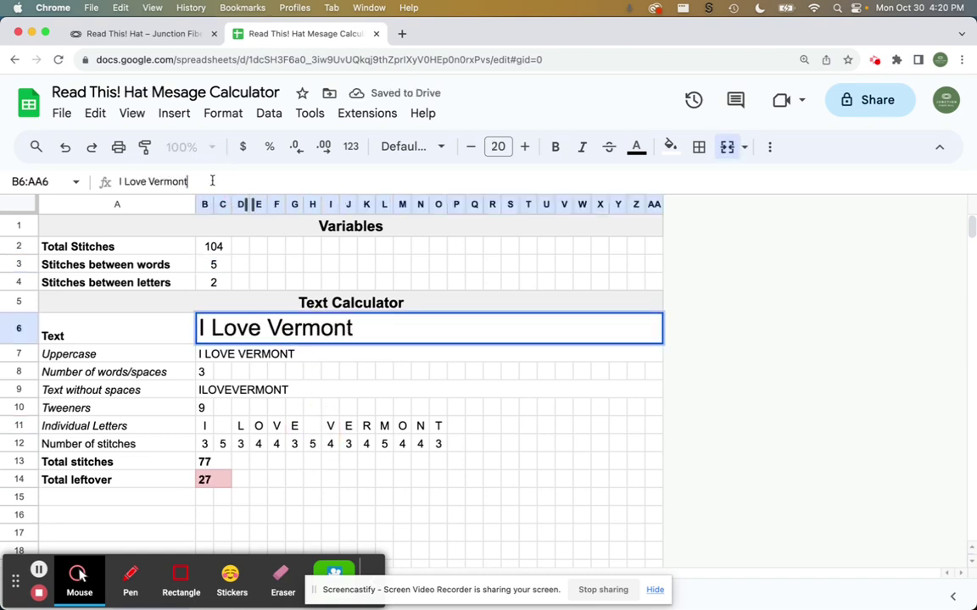
text(!)
click(277, 427)
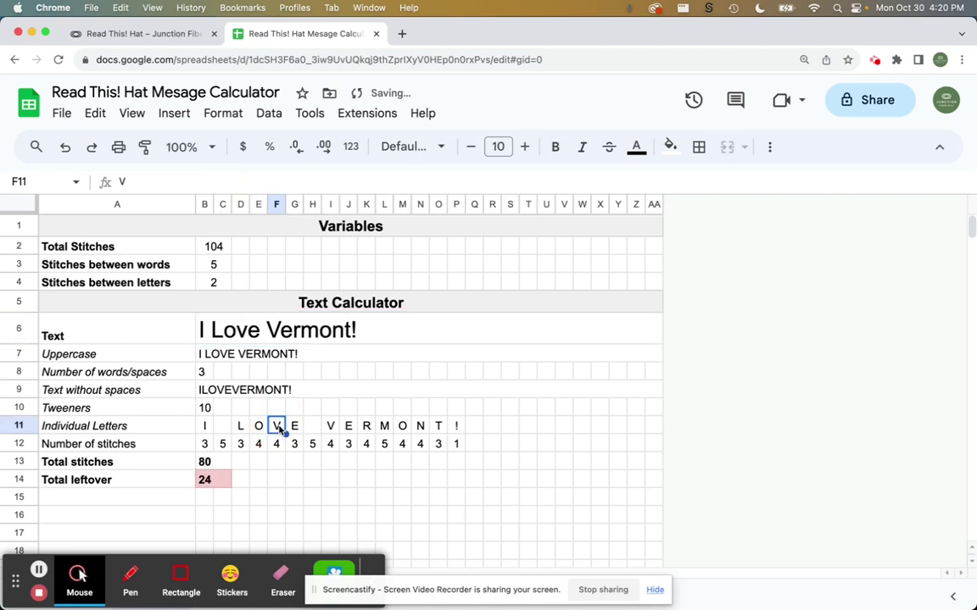
Set the stitches between words to 6
click(214, 266)
text(6)
key(Tab)
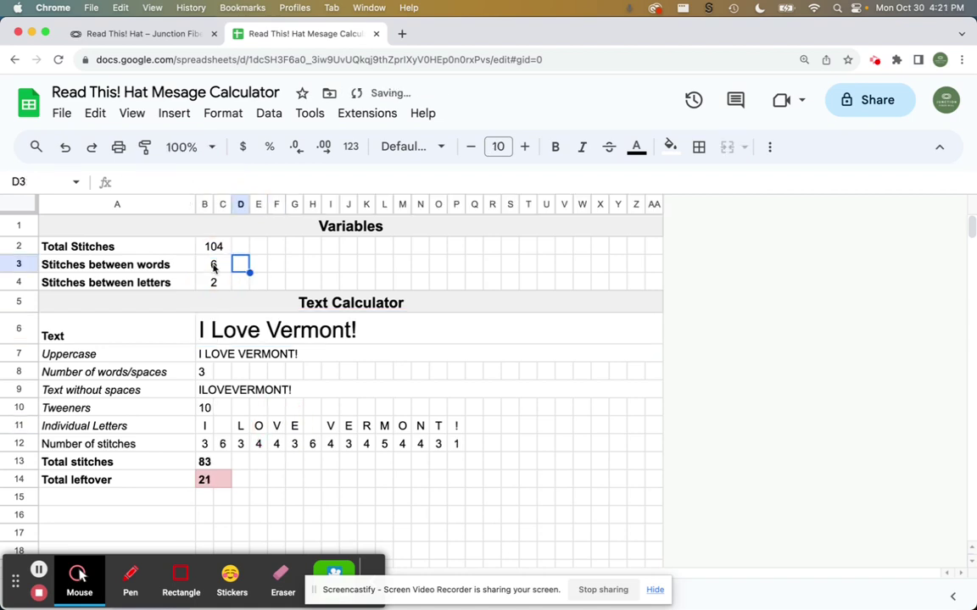
click(250, 392)
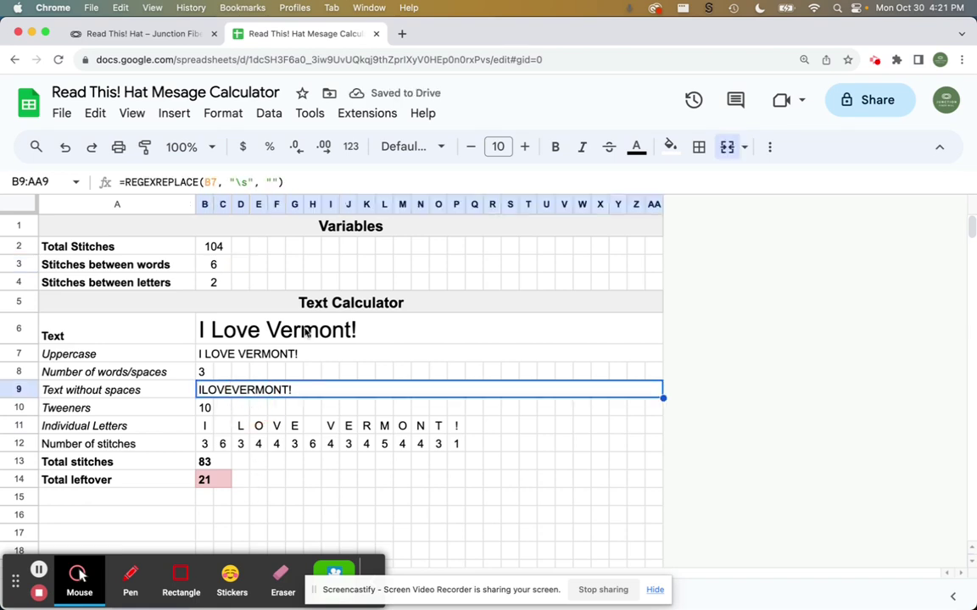
Replace the word "Love" in the message text with "Heart" so that it reads "I Heart Vermont!"
click(247, 337)
double_click(247, 337)
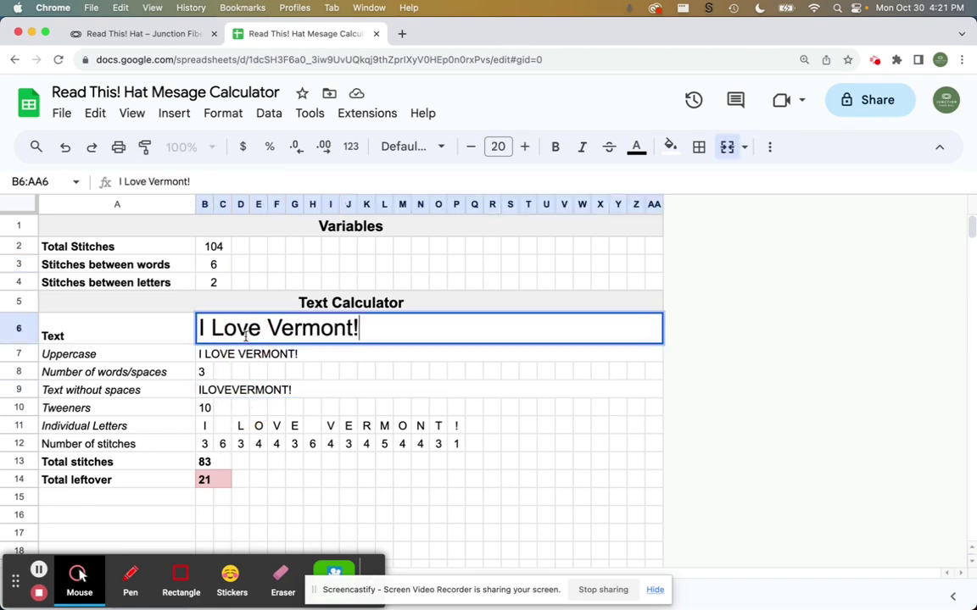
double_click(240, 330)
text(Heart)
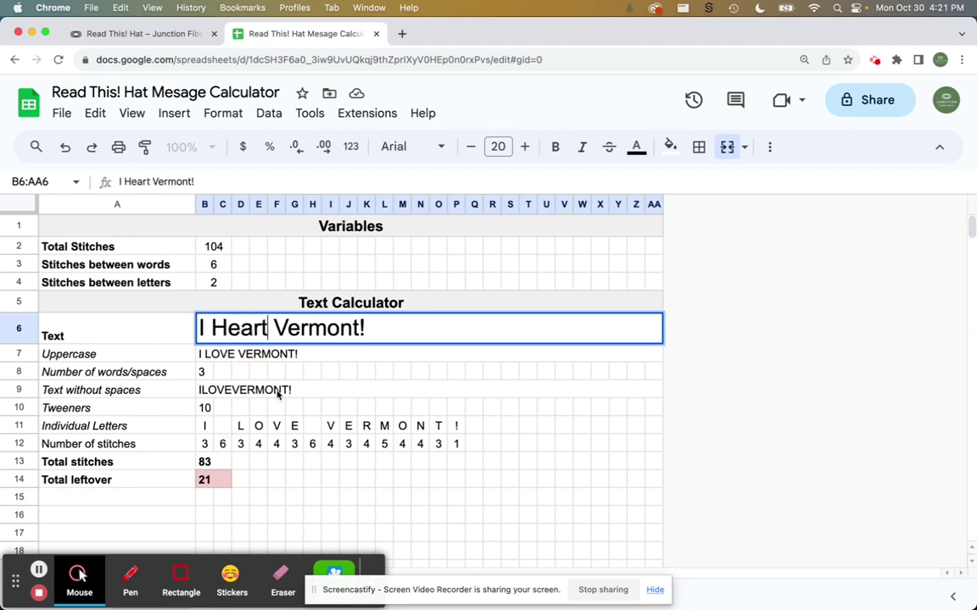
key(Return)
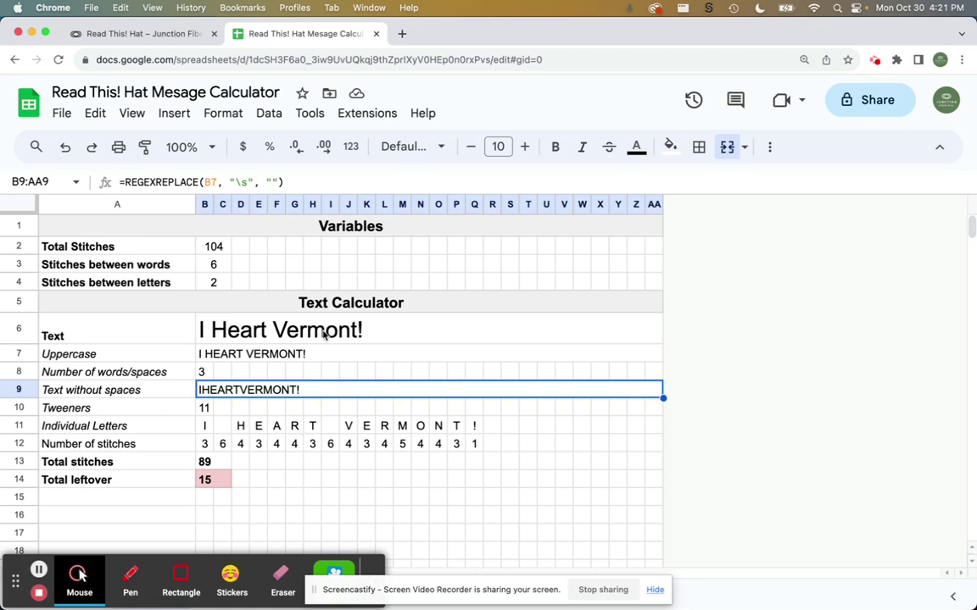
Replace the whole message text with a first name repeated three times, separated by spaces
click(324, 332)
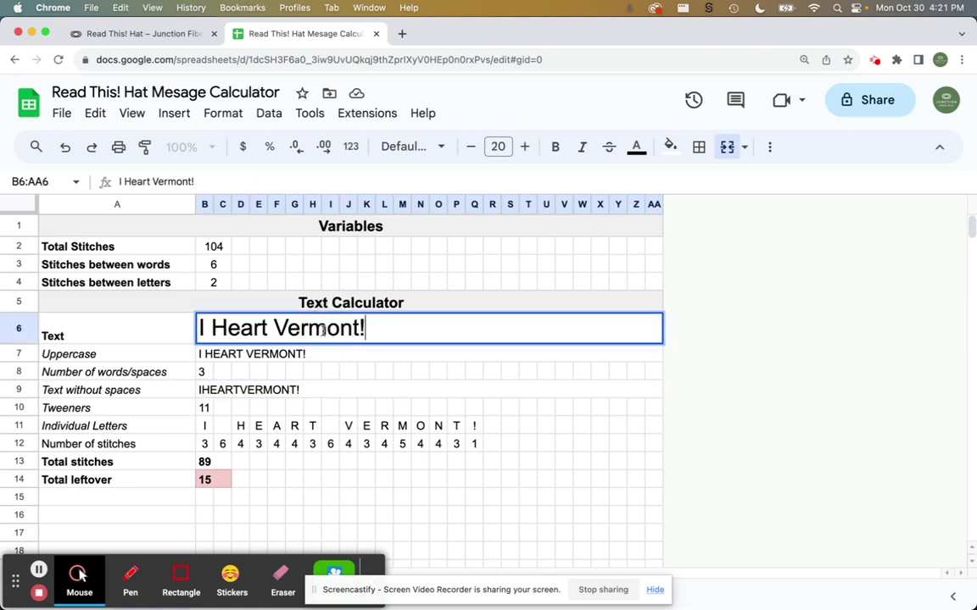
double_click(324, 332)
key(ctrl+a)
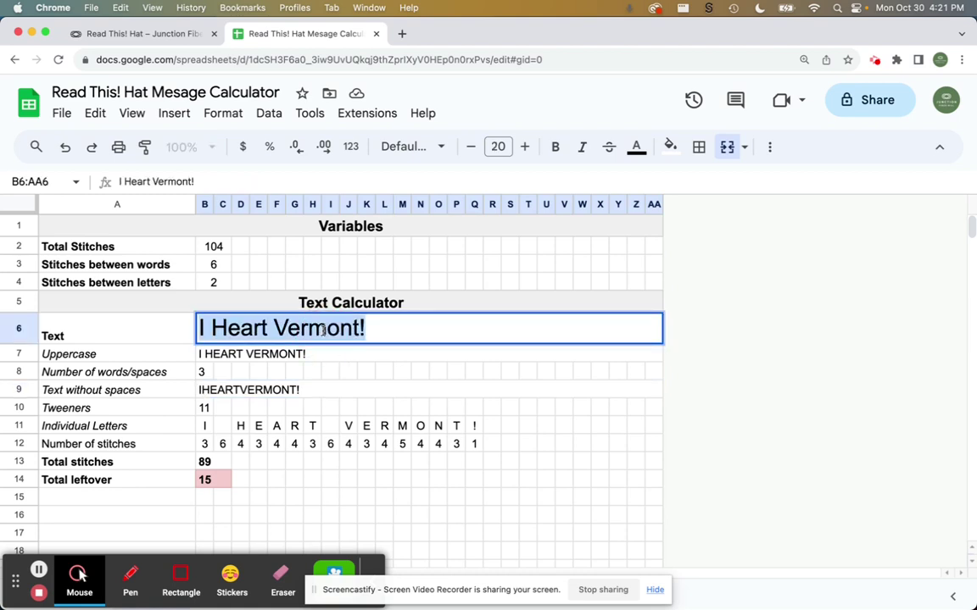
text(Amanda Amanda AM)
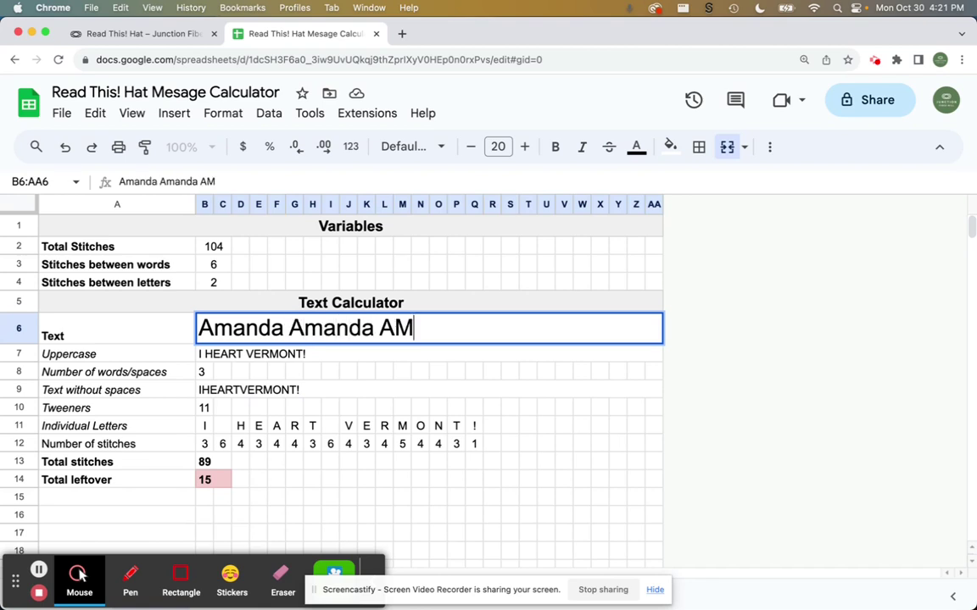
key(BackSpace)
text(manda)
Set the stitches between words to 5
click(217, 266)
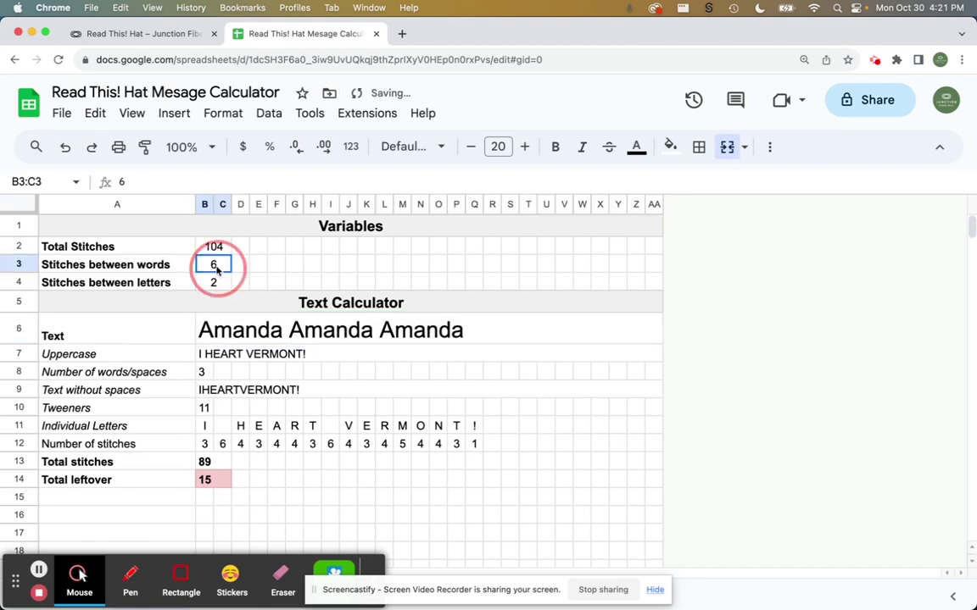
text(5)
key(Tab)
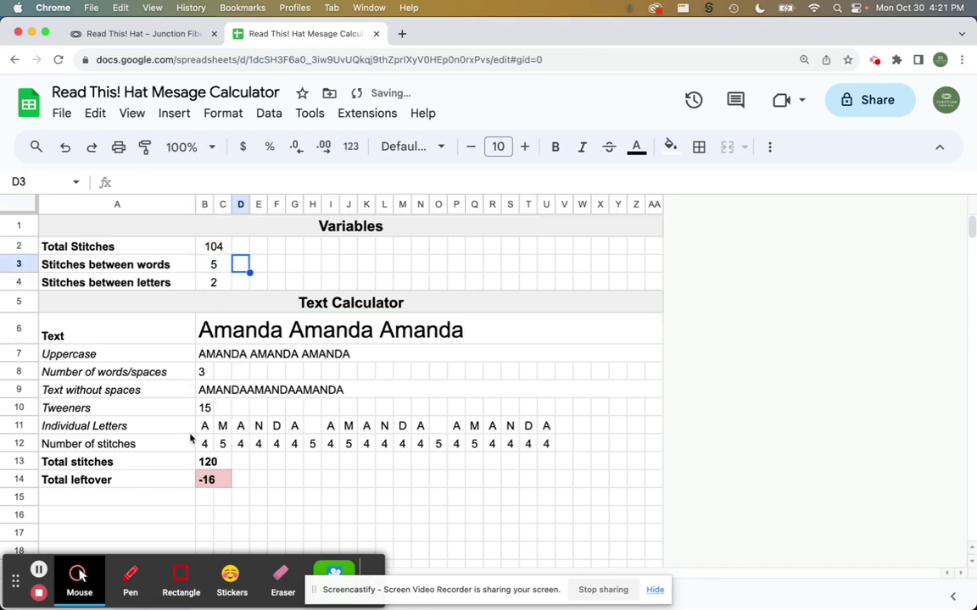
Remove the third repetition of the first name from the message text, leaving the name twice
click(436, 322)
double_click(449, 327)
double_click(445, 329)
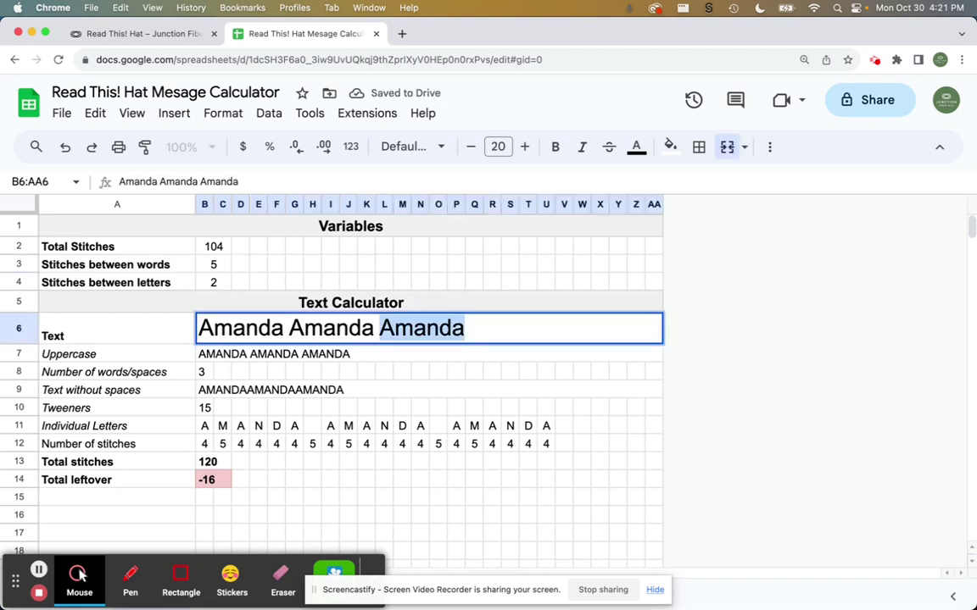
key(BackSpace)
key(BackSpace)
click(366, 462)
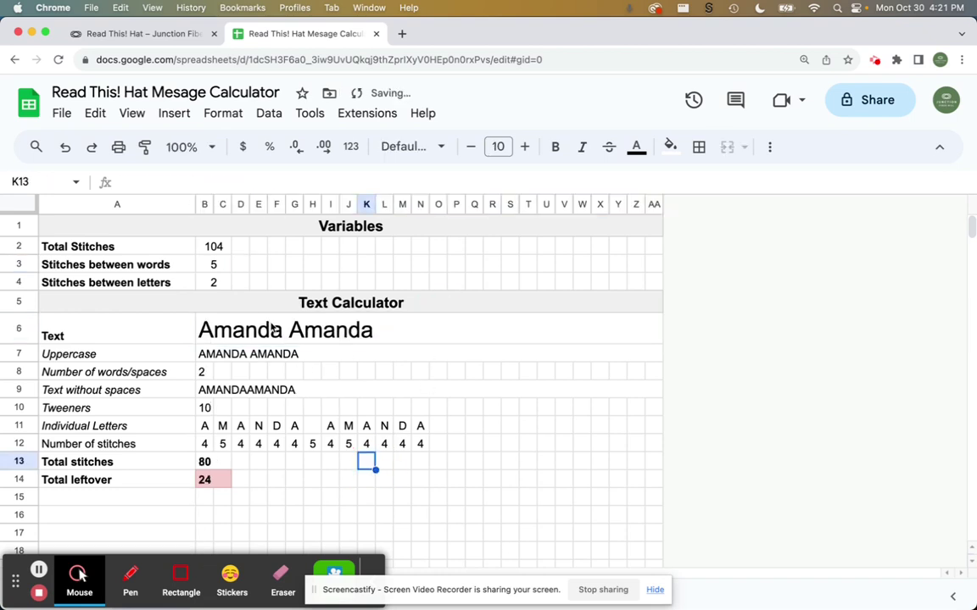
Set the stitches between words to 7
click(217, 266)
text(7)
key(Tab)
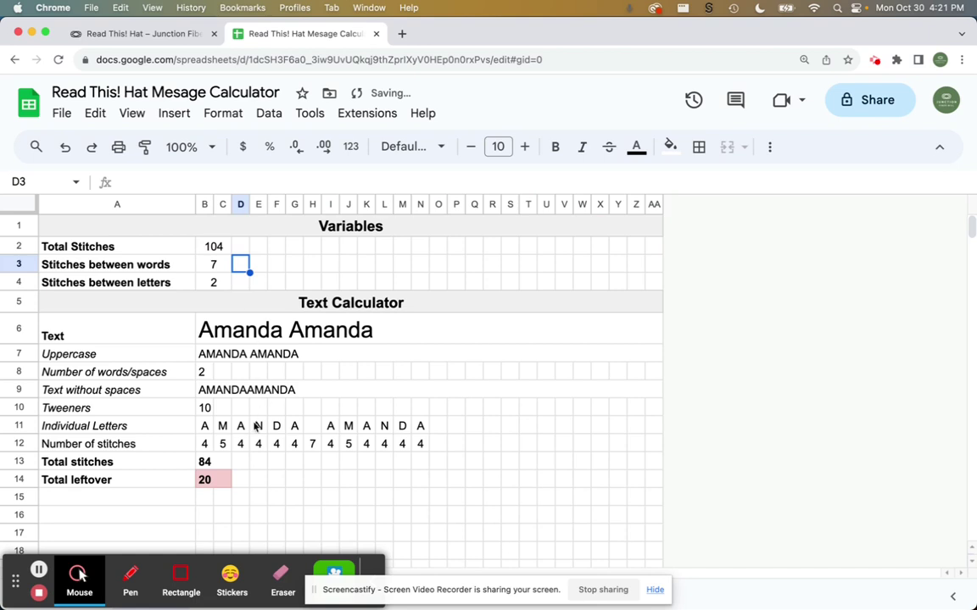
Add the initial K as a separate word after each of the two first names in the message text
click(256, 427)
click(255, 330)
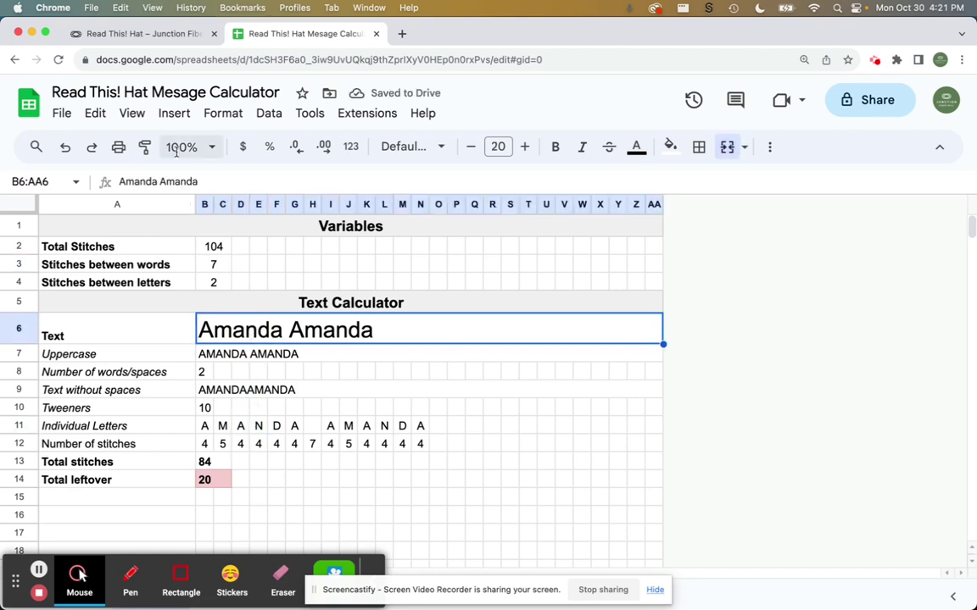
click(157, 180)
text(K)
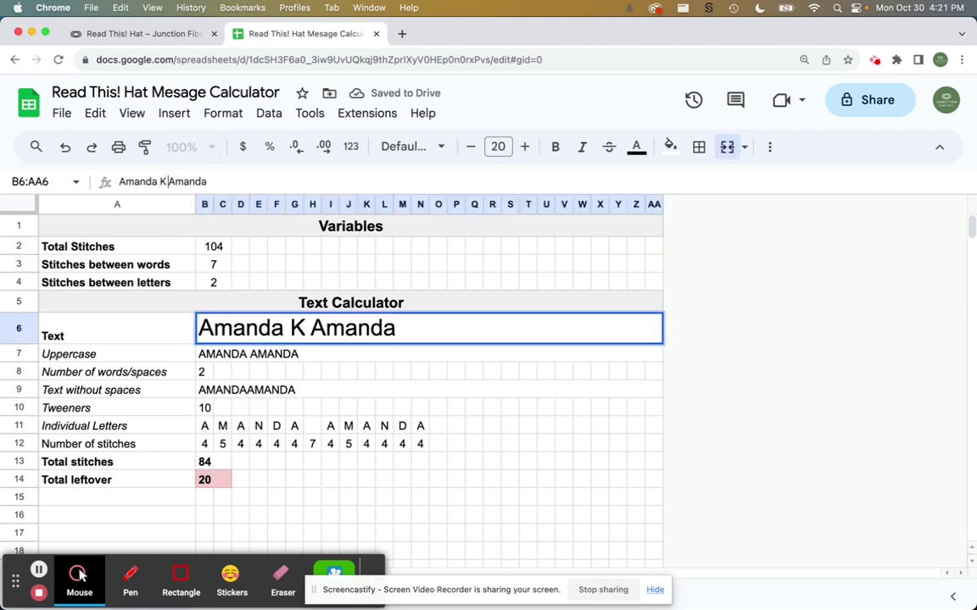
key(End)
text(K)
click(438, 479)
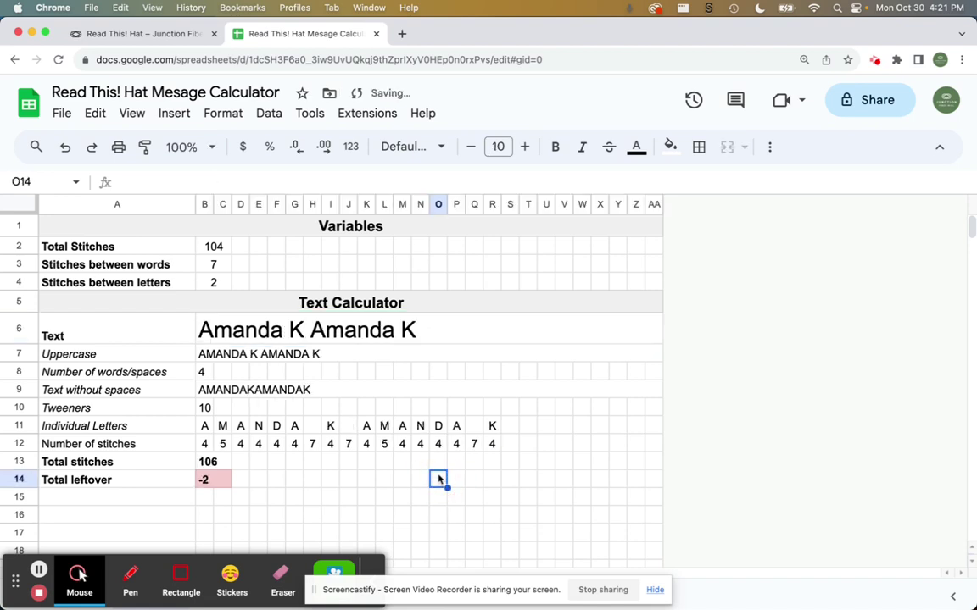